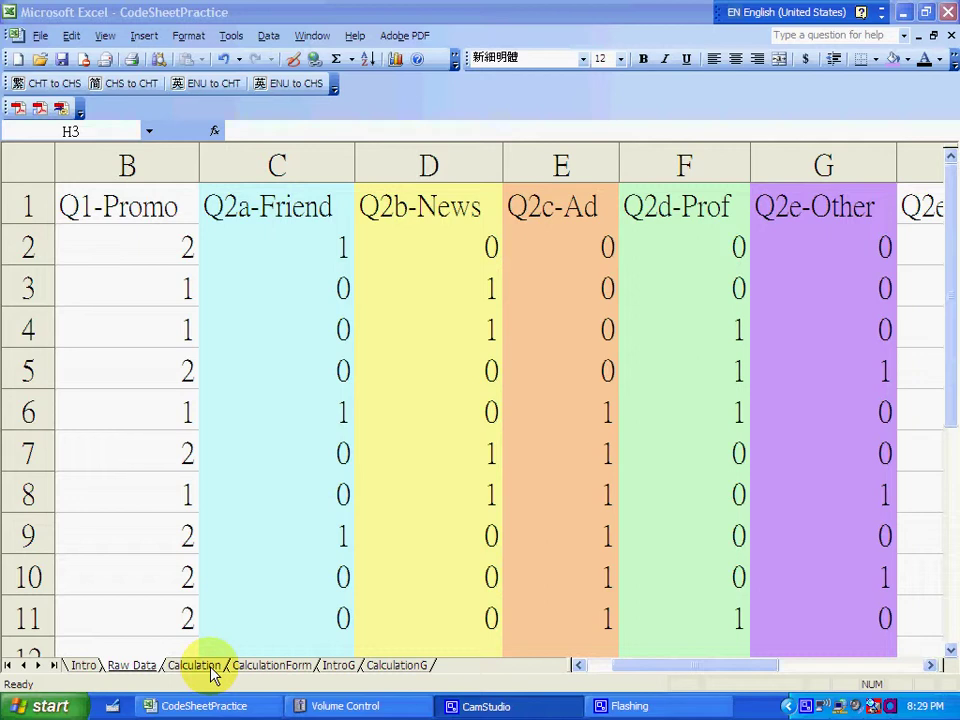
Paste the copied Q2-Sources table, with its Raw data, Frequency and Percentage headings, into the Calculation sheet starting at cell B10.
left_click(200, 666)
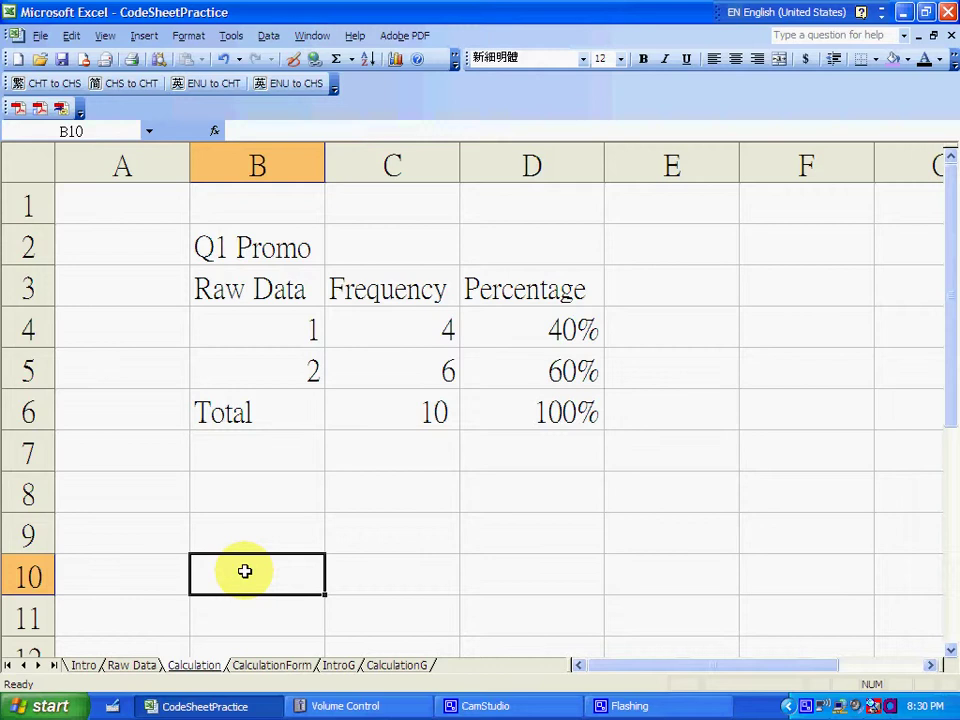
right_click(245, 571)
key("c")
right_click(280, 570)
left_click(221, 313)
scroll(578, 500, "down", 3)
scroll(578, 500, "up", 3)
Start a formula in the Friends frequency cell D12 and insert the COUNTIF function by searching for "countif".
left_click(495, 416)
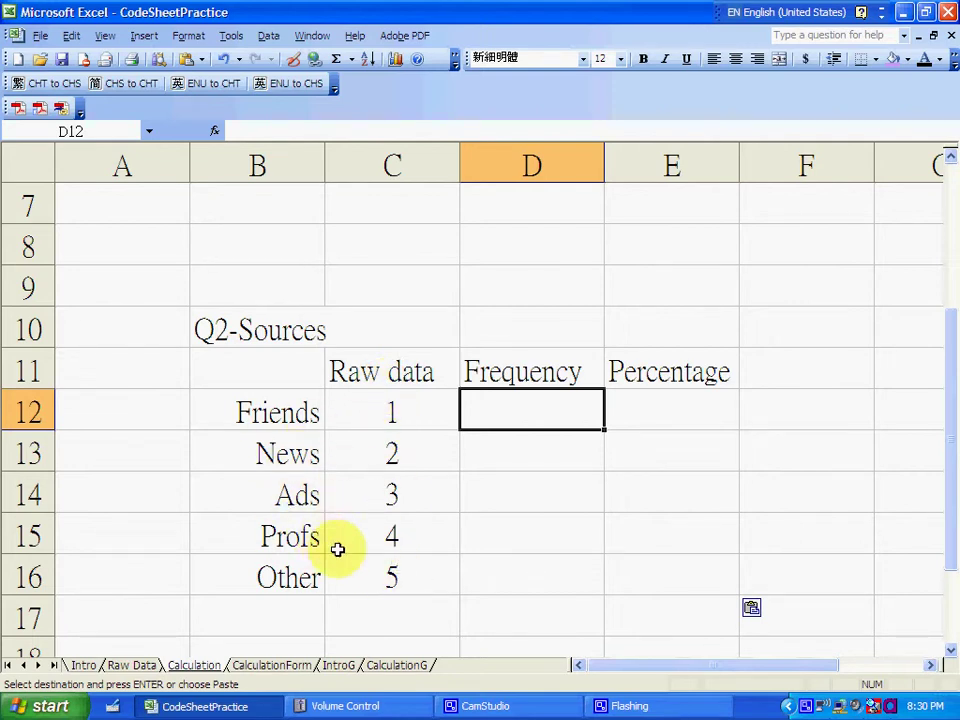
double_click(538, 410)
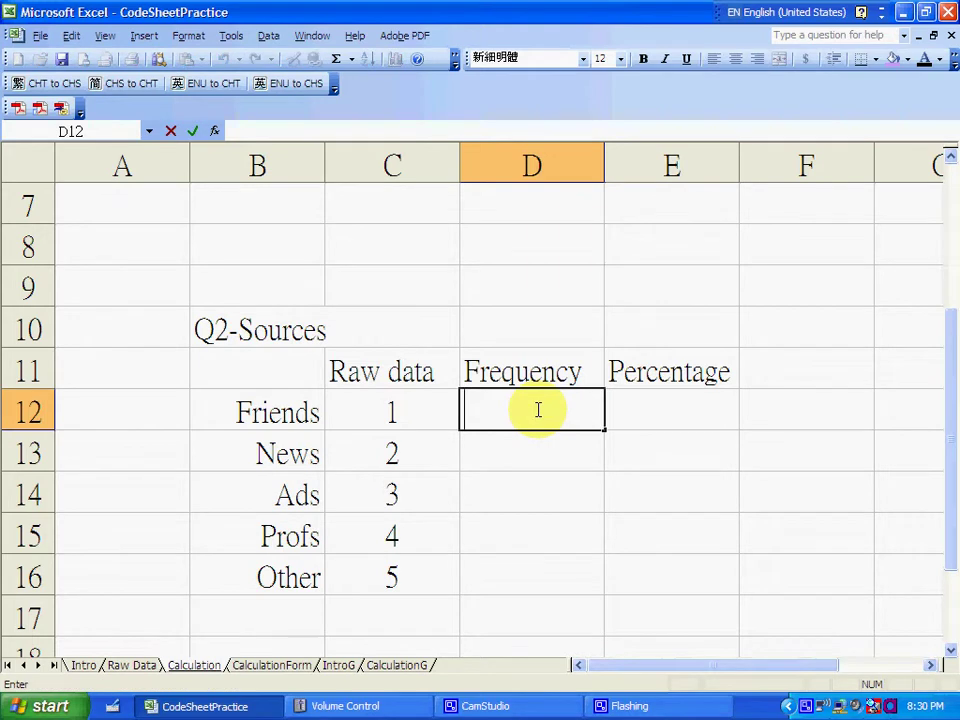
left_click(427, 133)
type("=")
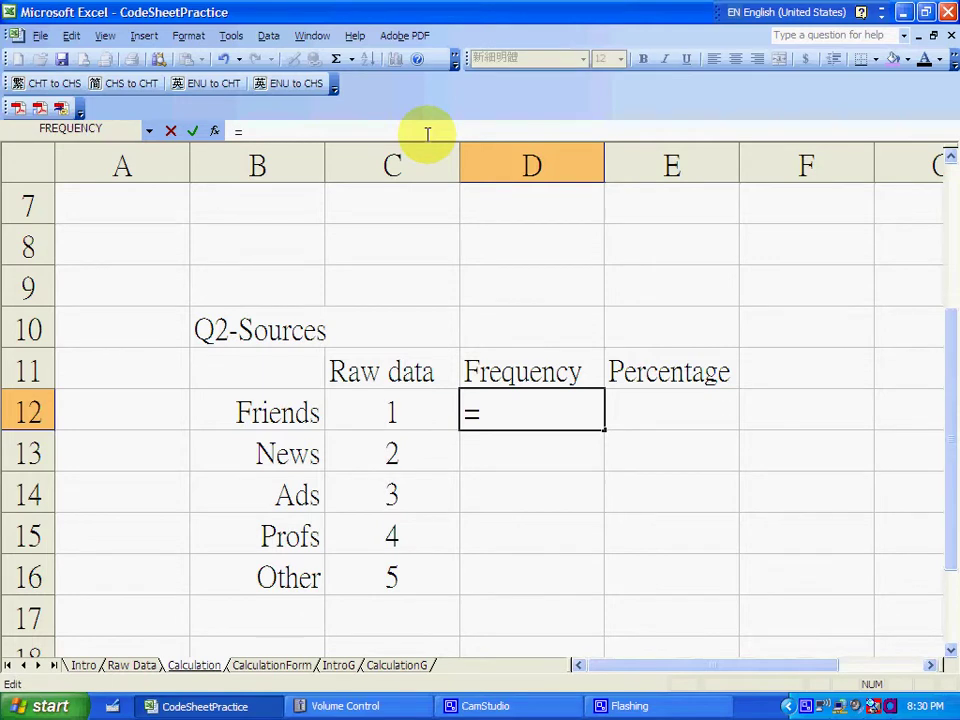
left_click(148, 130)
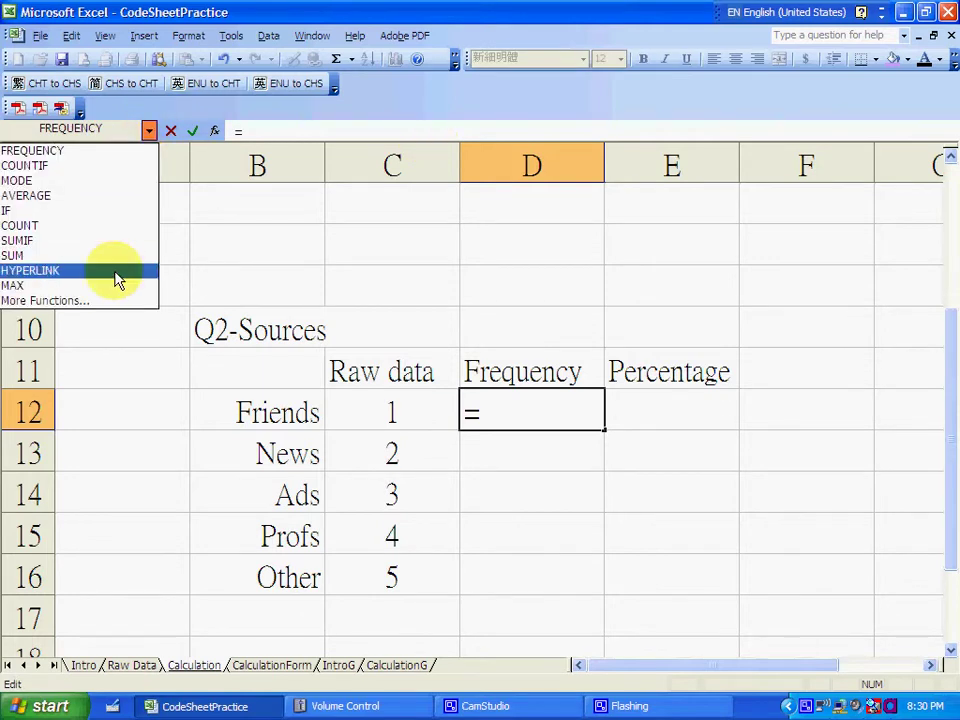
left_click(90, 300)
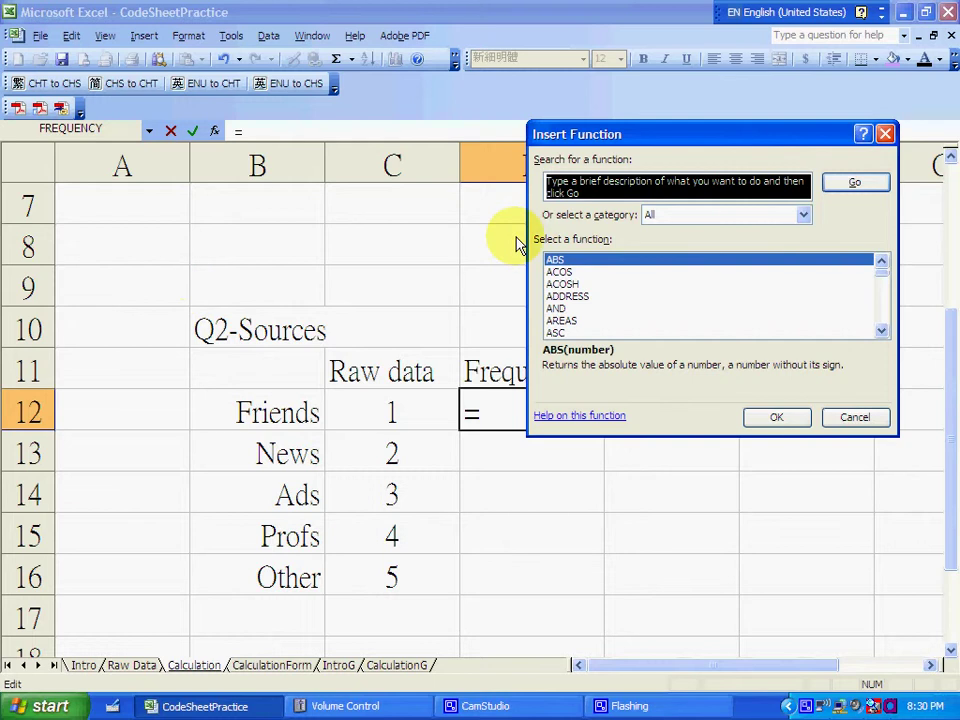
type("countif")
key("Return")
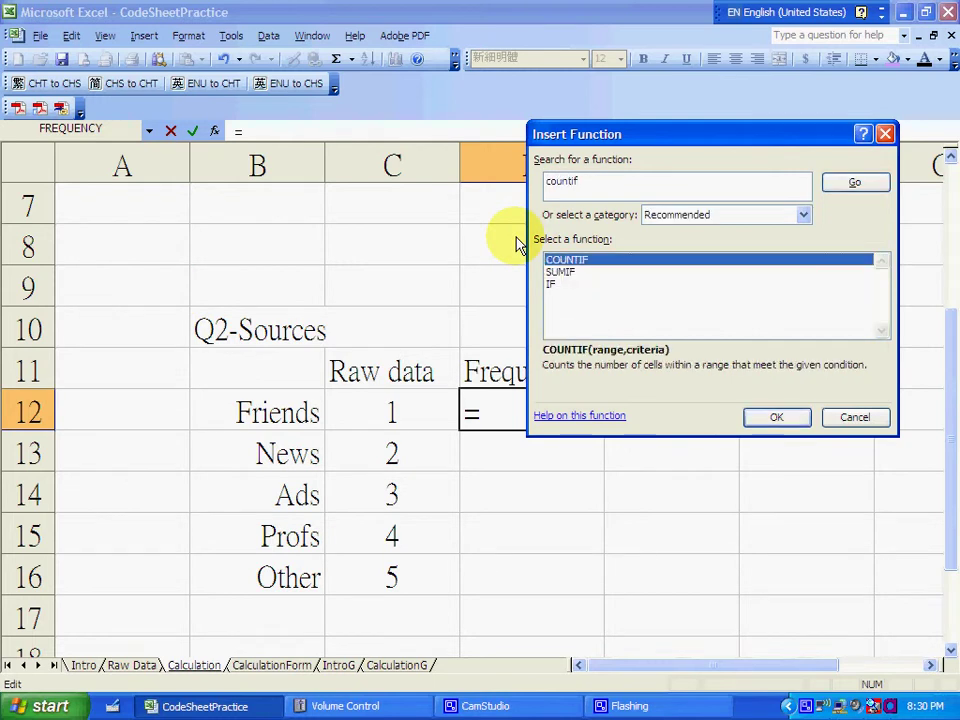
left_click(774, 419)
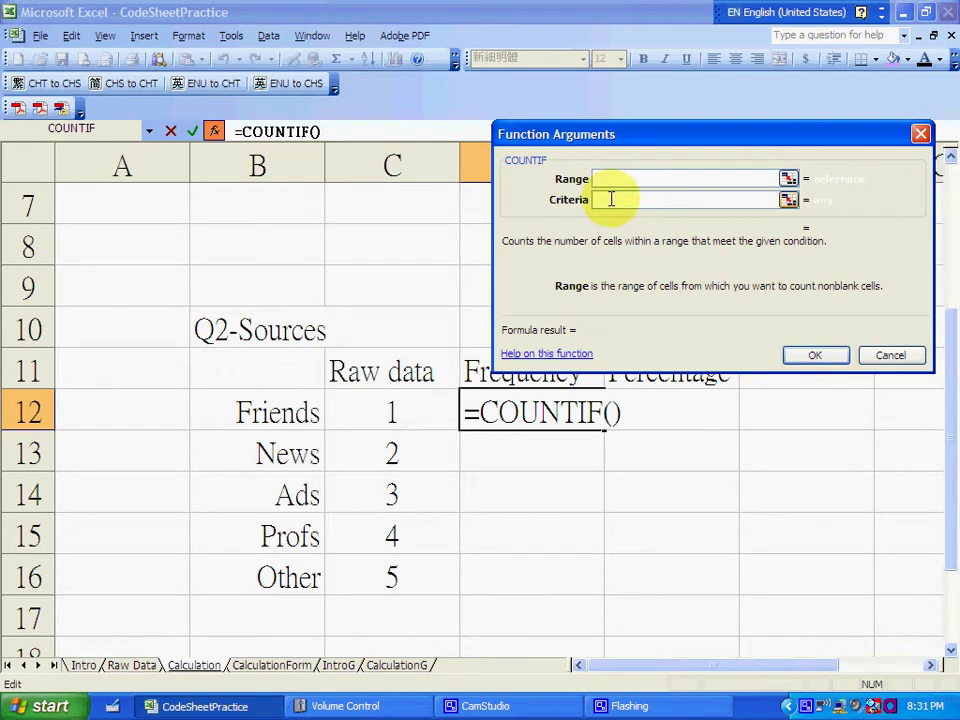
Complete the Friends COUNTIF with the range C2:C11 on the Raw Data sheet and the criteria 1.
left_click(133, 665)
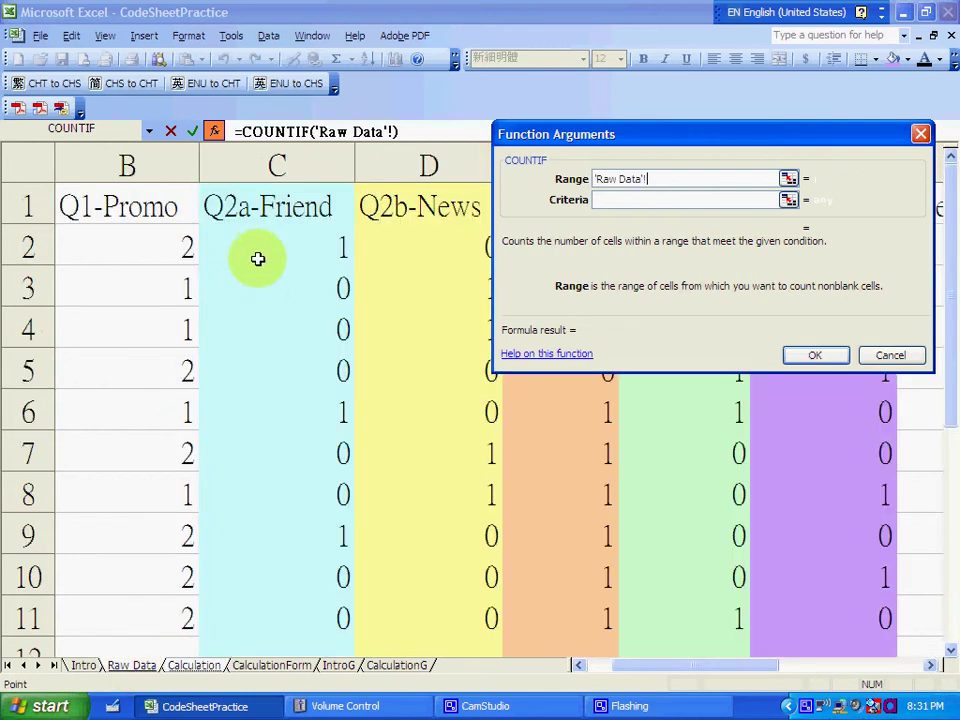
left_click_drag(261, 251, 255, 602)
left_click(627, 201)
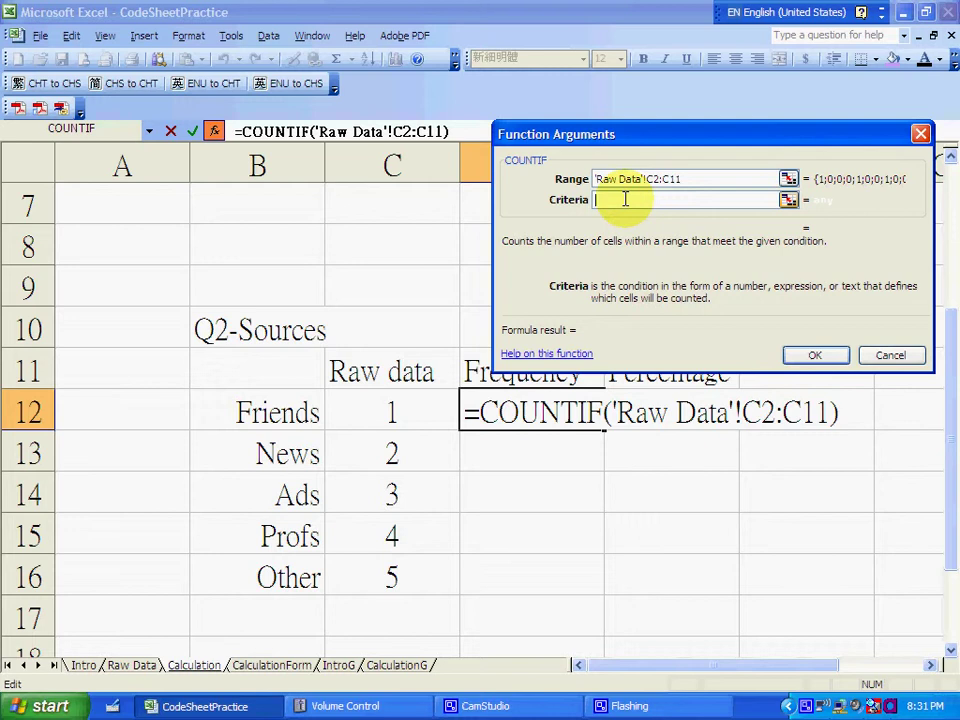
type("1")
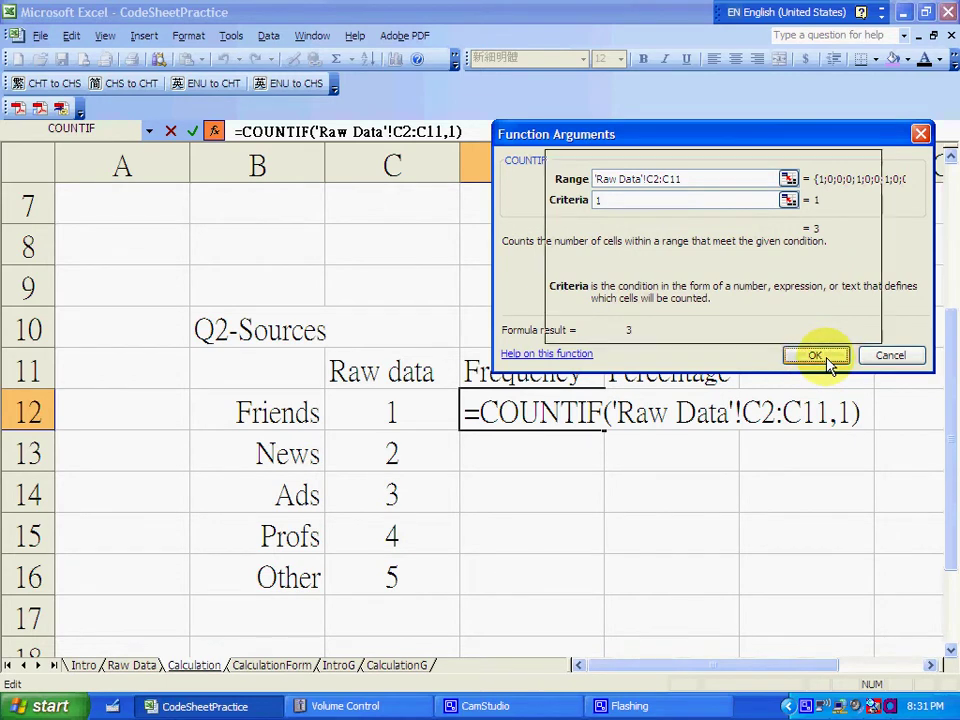
left_click(815, 356)
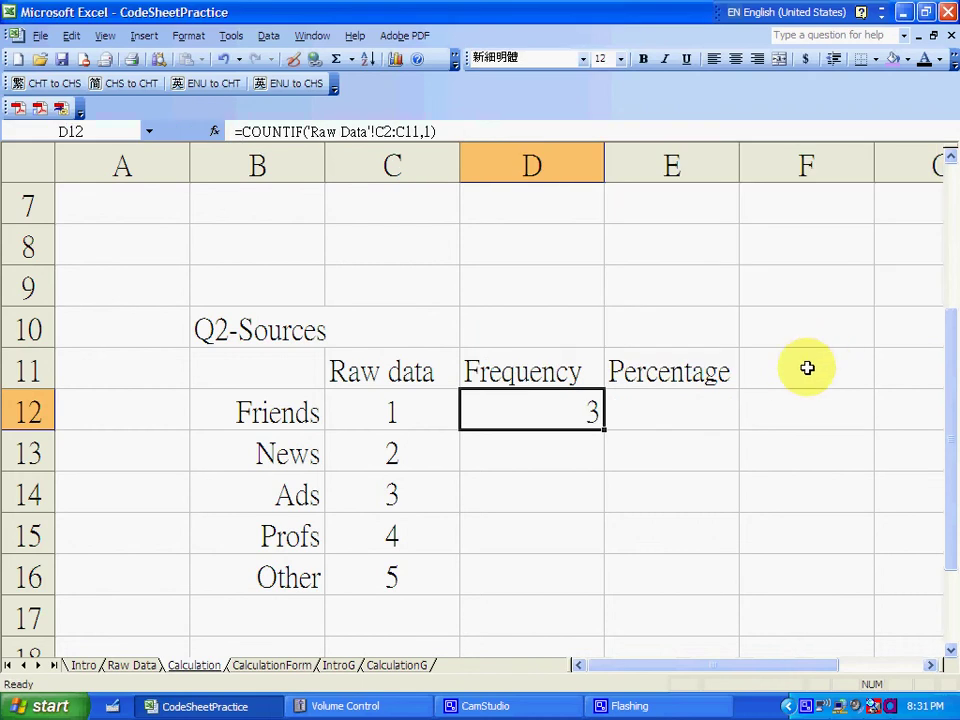
Enter a COUNTIF formula in the News frequency cell D13 using Raw Data range D2:D11 and criteria 1.
left_click(584, 443)
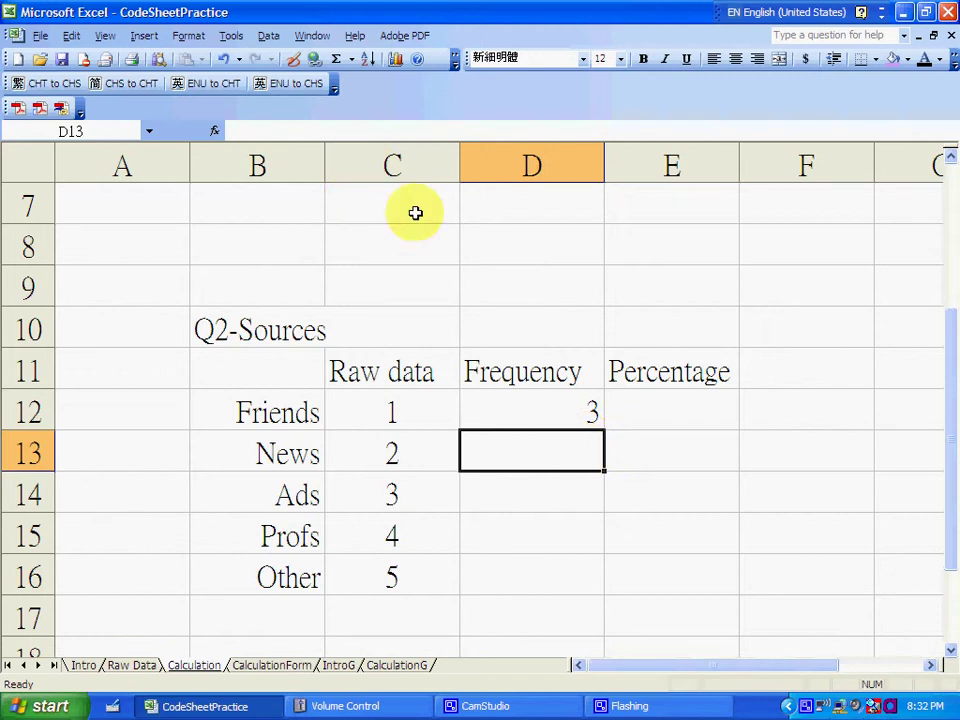
left_click(379, 132)
type("=")
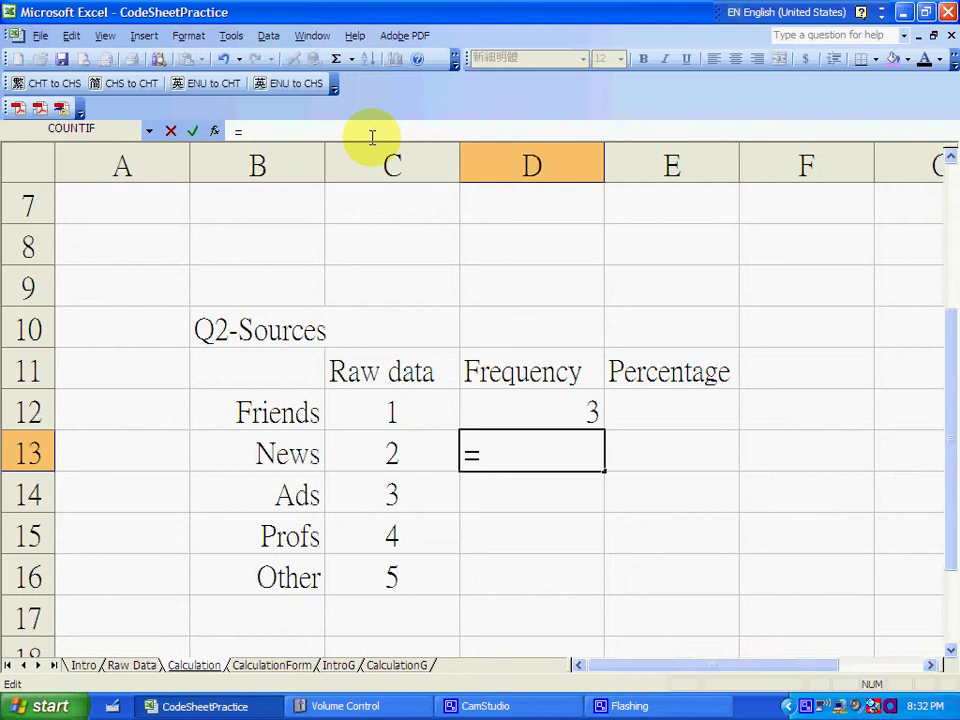
left_click(122, 135)
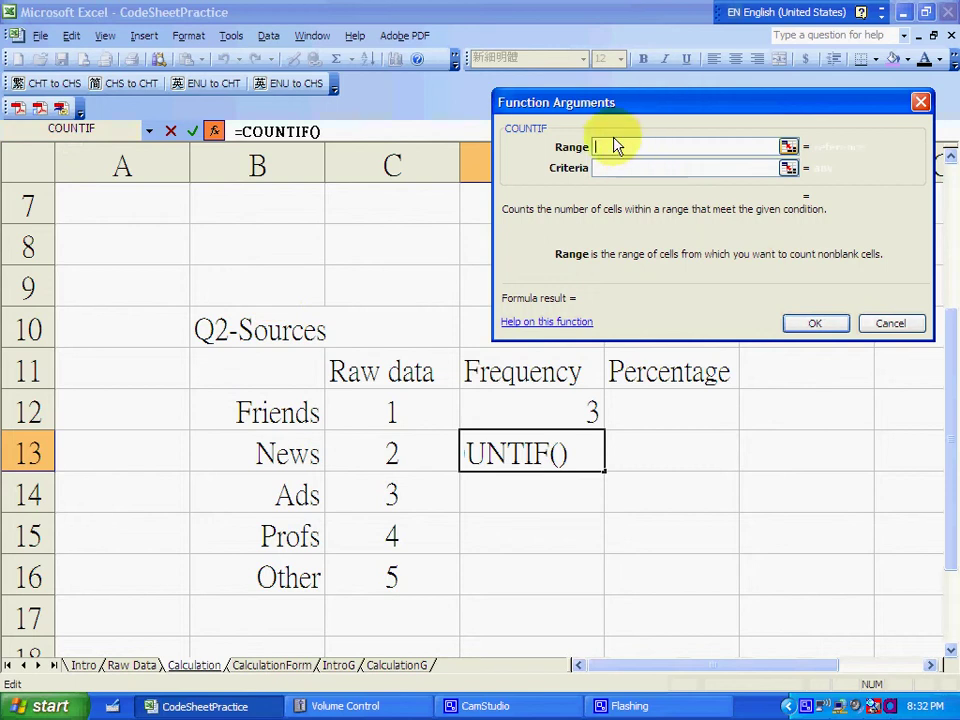
left_click(132, 666)
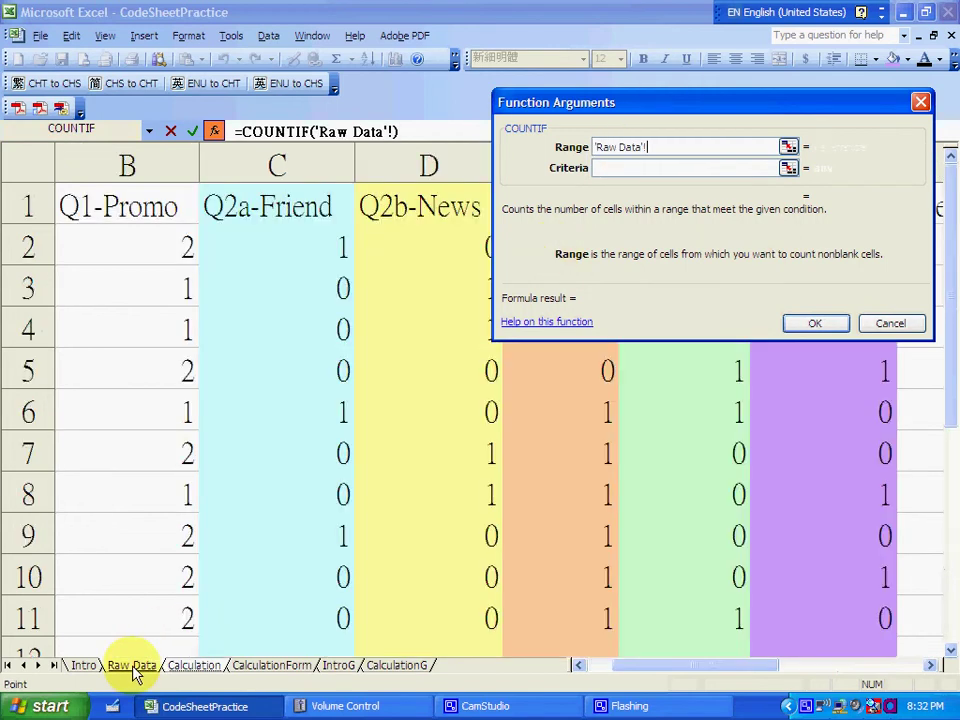
left_click_drag(416, 245, 418, 600)
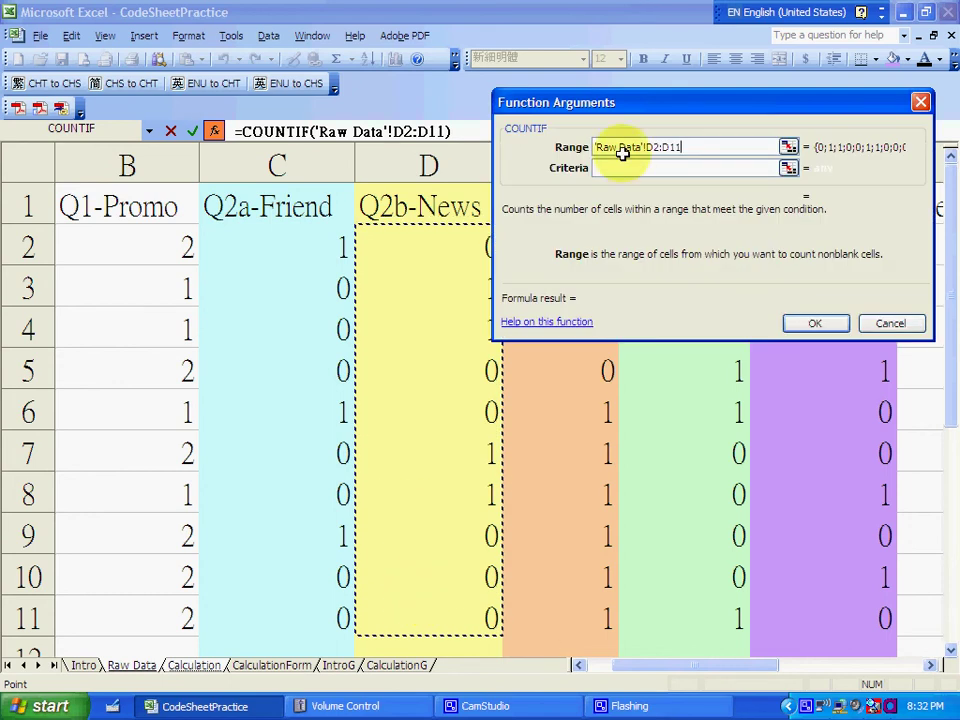
left_click(629, 168)
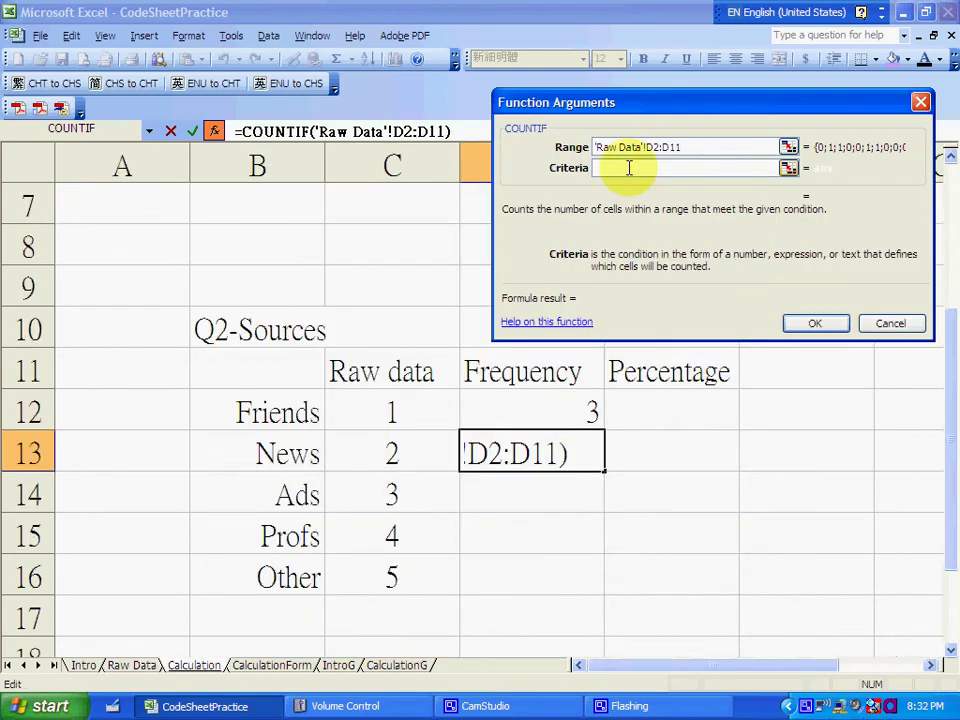
type("1")
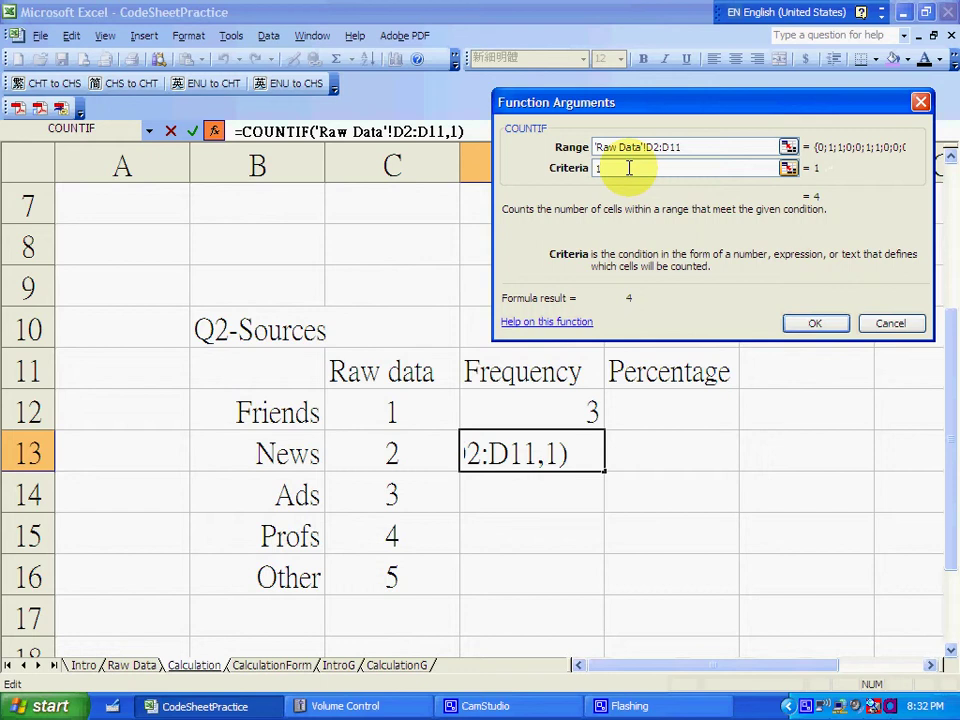
left_click(813, 325)
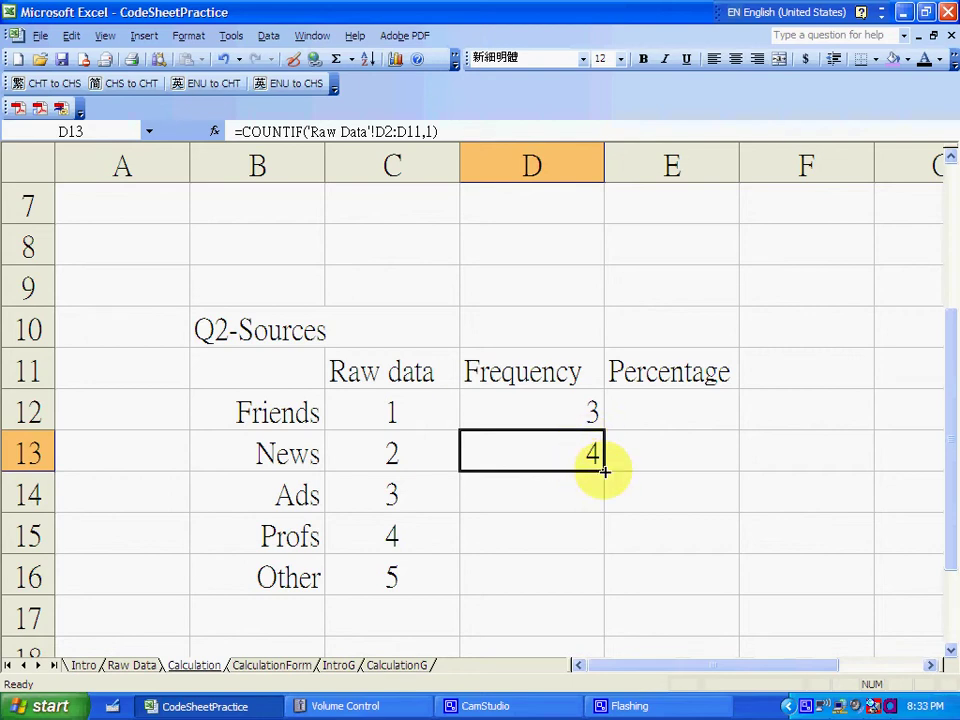
Fill the News formula down to the Ads cell D14 and change its Raw Data range to E2:E11.
left_click_drag(602, 469, 583, 493)
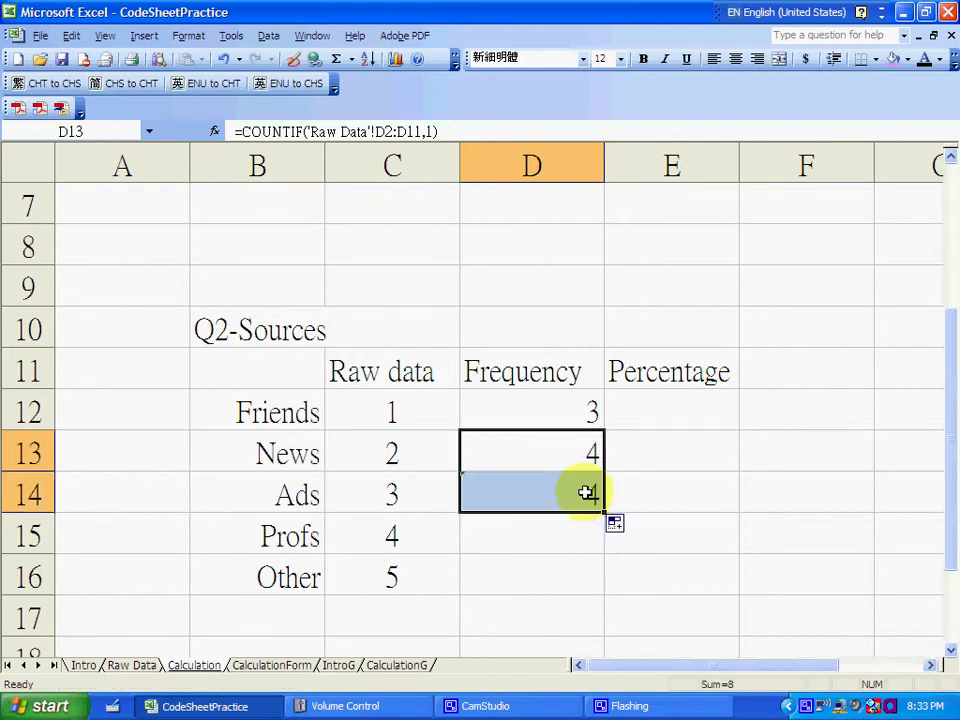
left_click(586, 493)
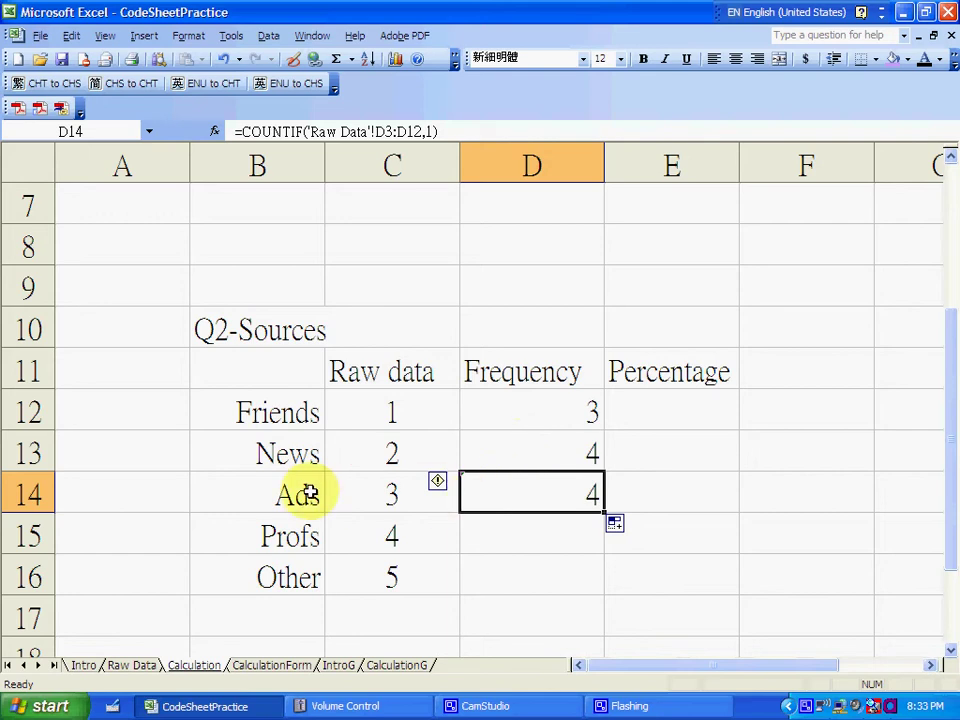
left_click(132, 665)
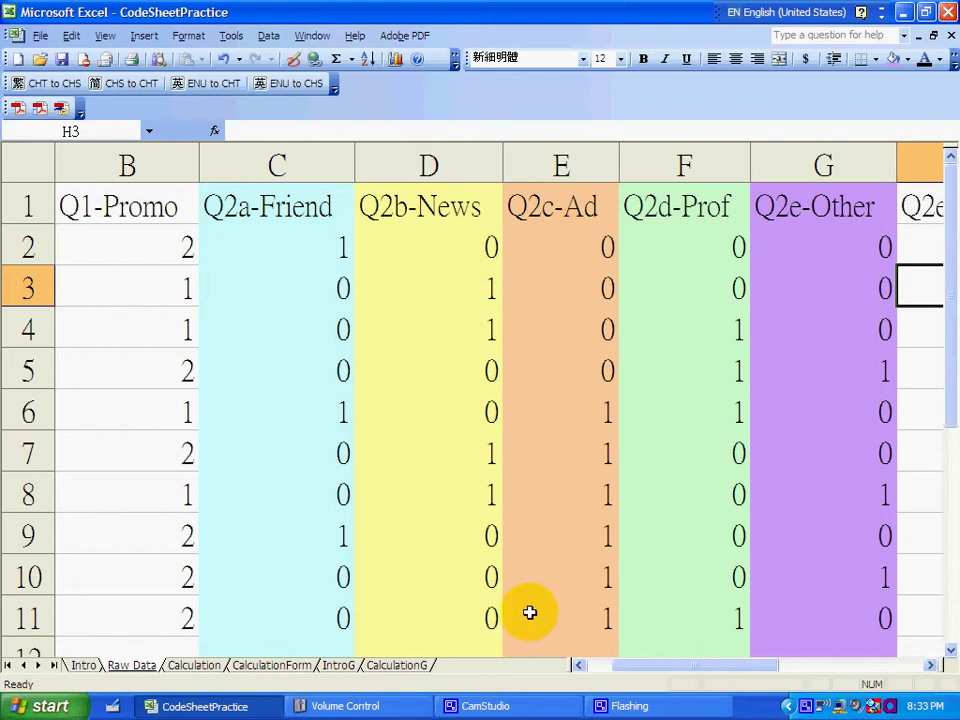
left_click(195, 666)
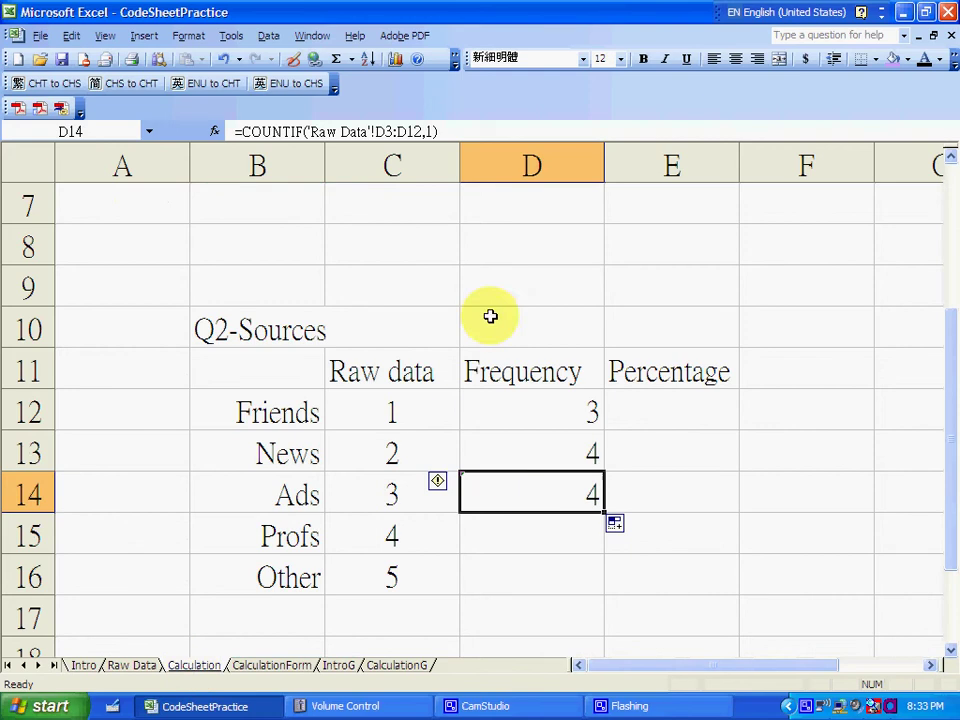
left_click_drag(377, 131, 393, 131)
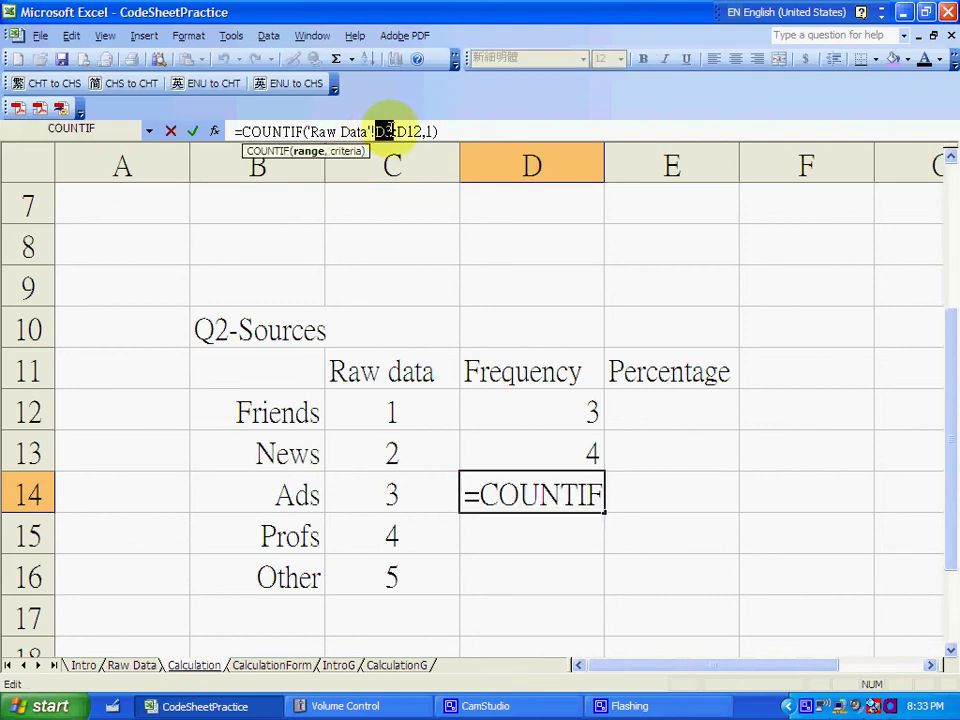
type("E2")
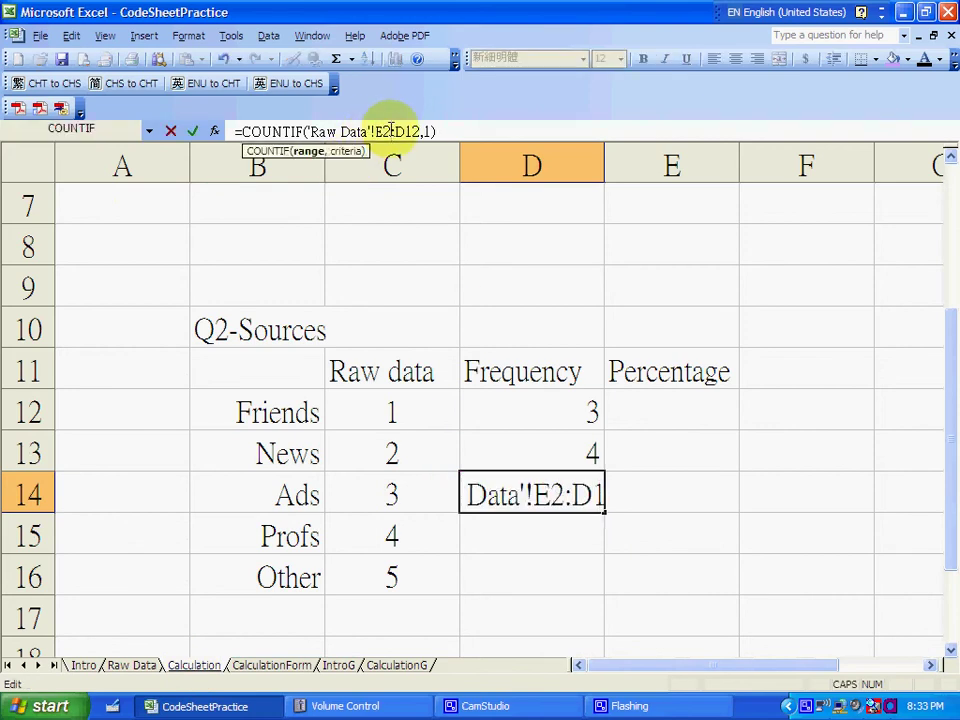
left_click_drag(395, 131, 420, 131)
type("E11")
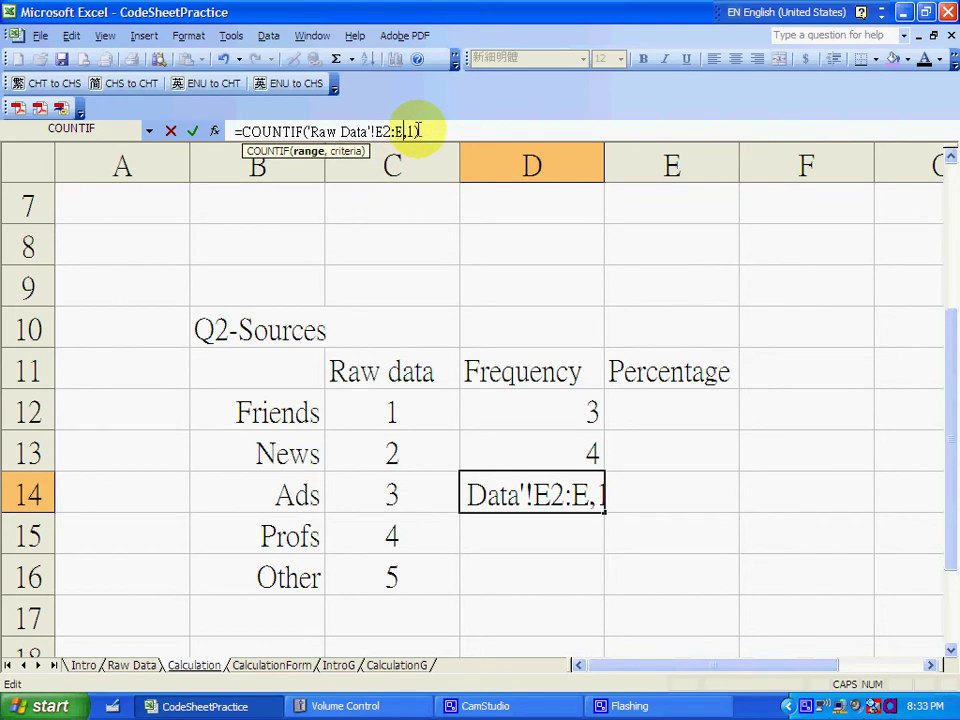
key("Return")
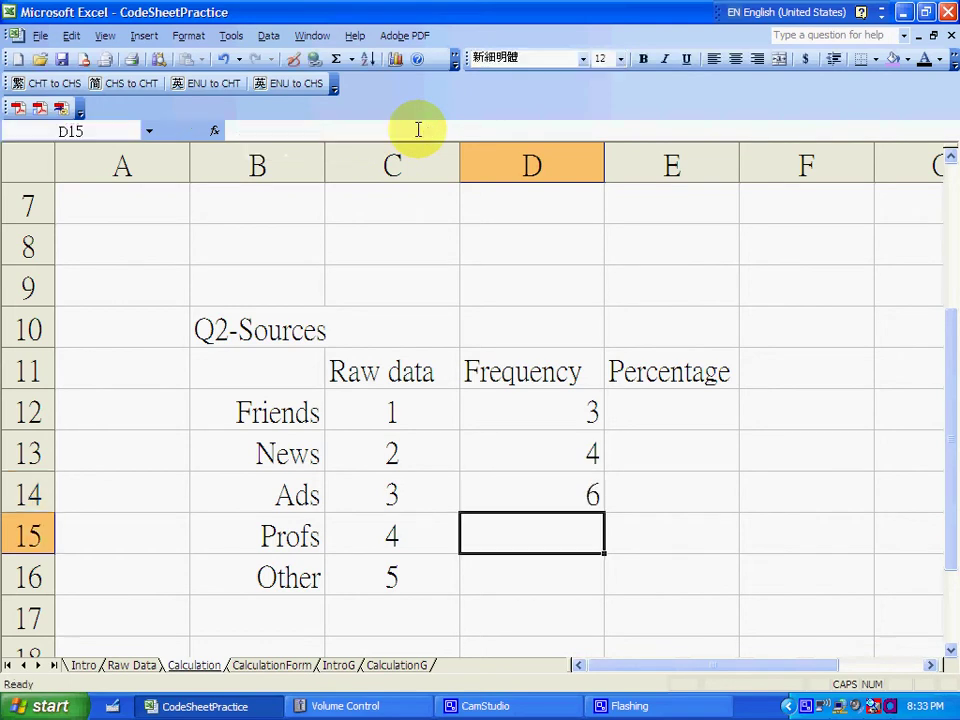
Fill the Ads formula down to the Profs cell D15 and change its Raw Data range to F2:F11.
left_click(570, 485)
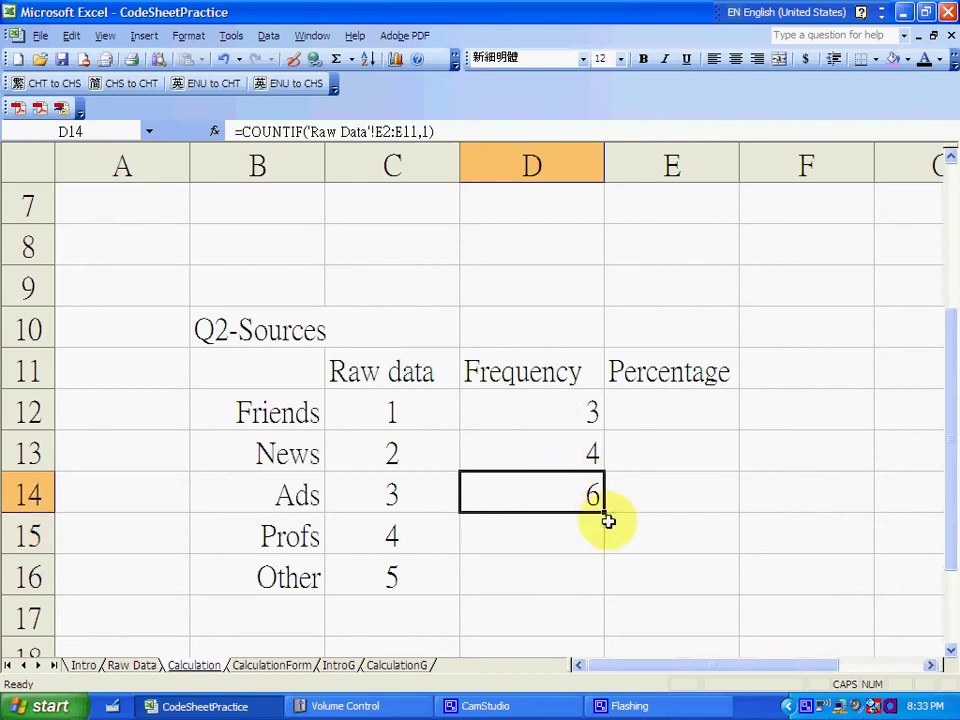
left_click_drag(603, 512, 610, 539)
left_click(575, 535)
double_click(379, 132)
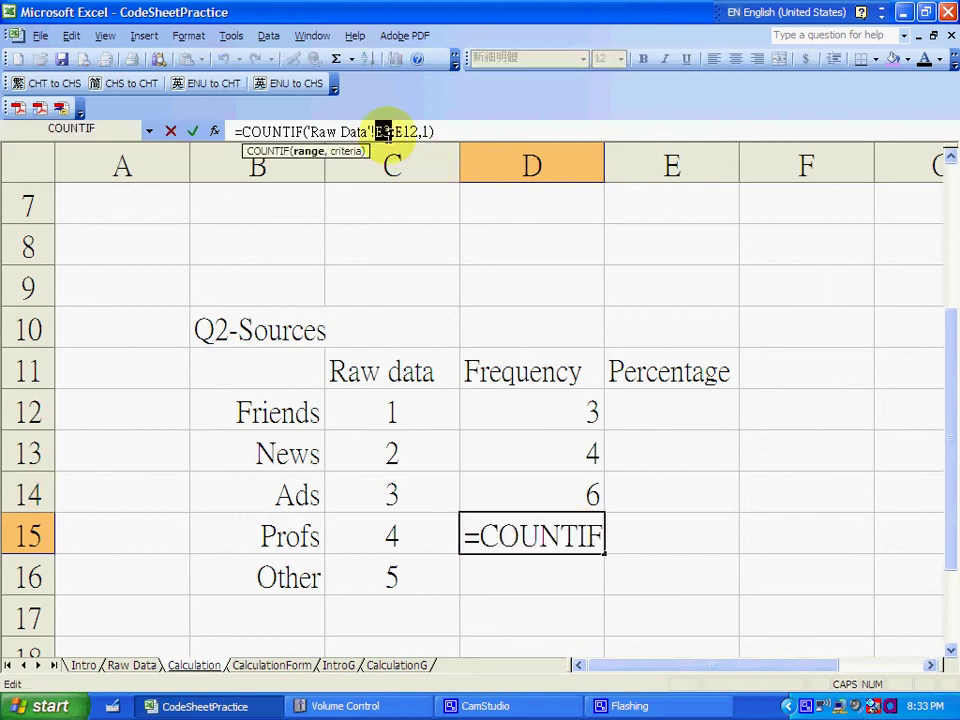
type("F2")
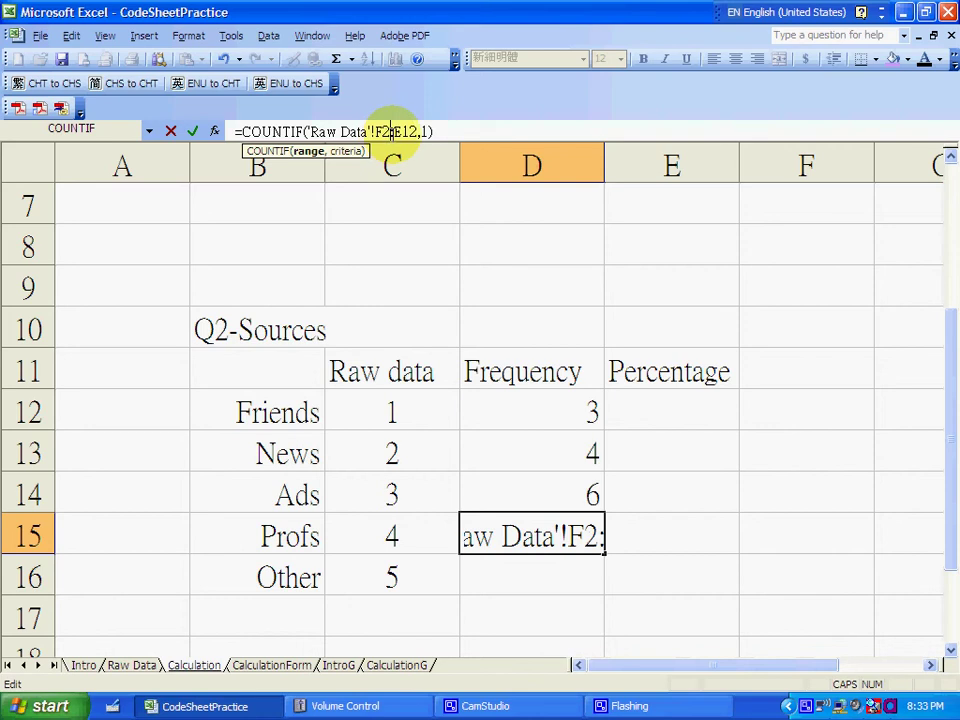
left_click_drag(396, 132, 416, 132)
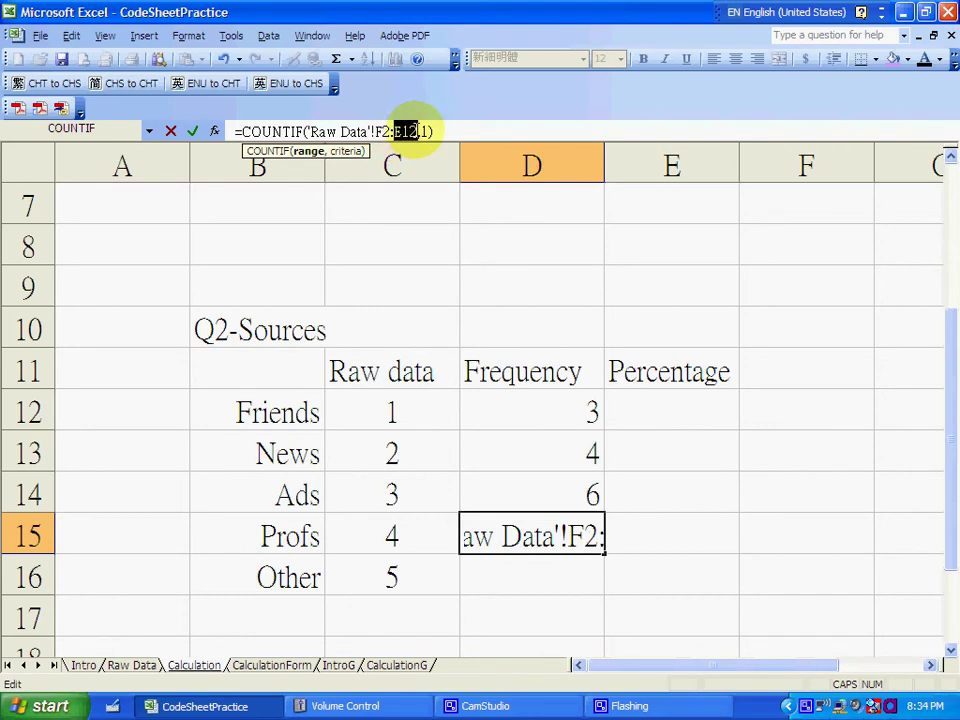
type("F11")
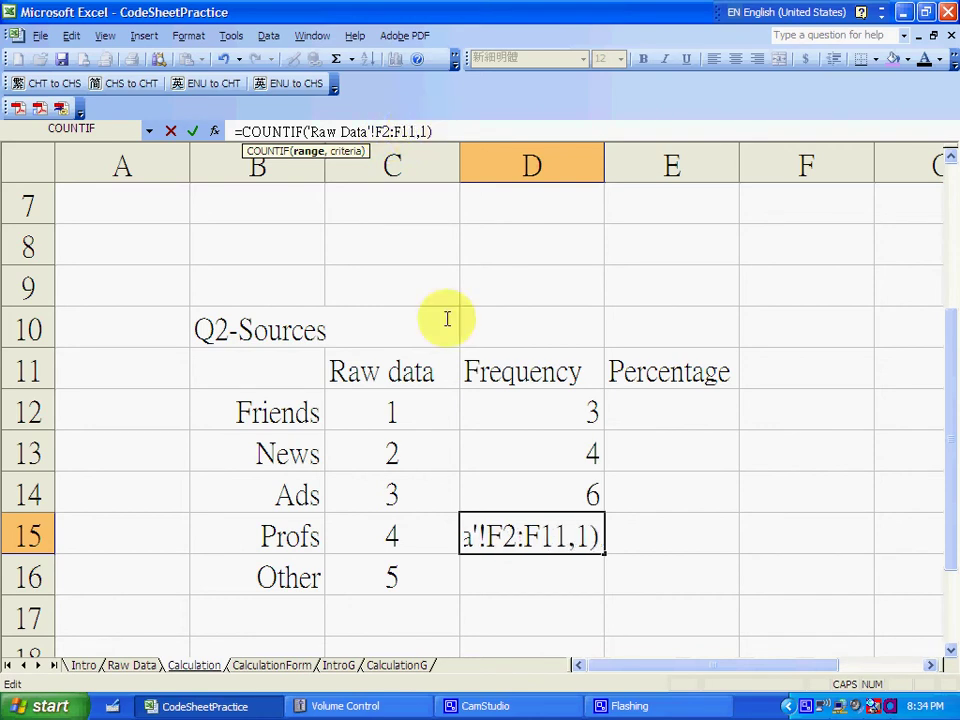
key("Return")
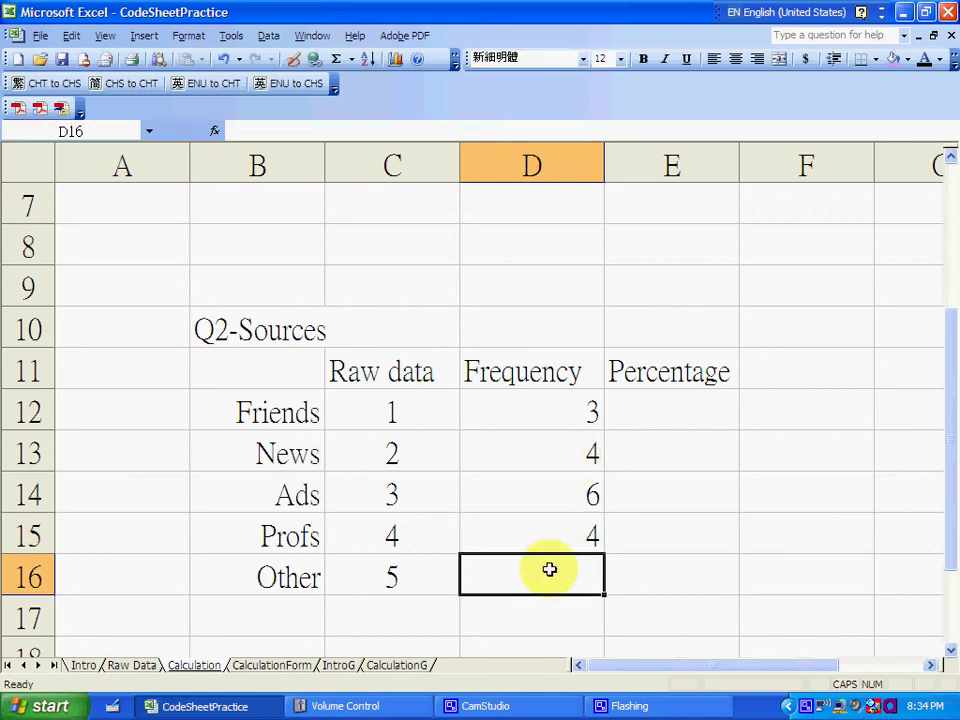
Enter a COUNTIF formula in the Other frequency cell D16 using Raw Data range G2:G11 and criteria 1.
left_click(351, 130)
type("=")
left_click(100, 130)
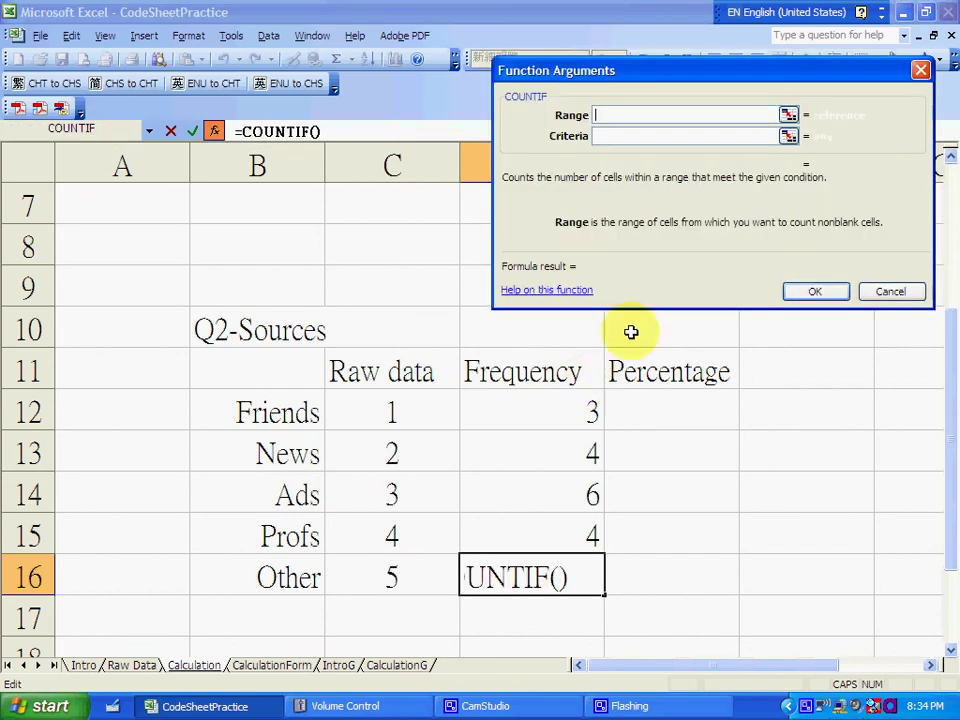
left_click(133, 665)
left_click_drag(752, 80, 377, 170)
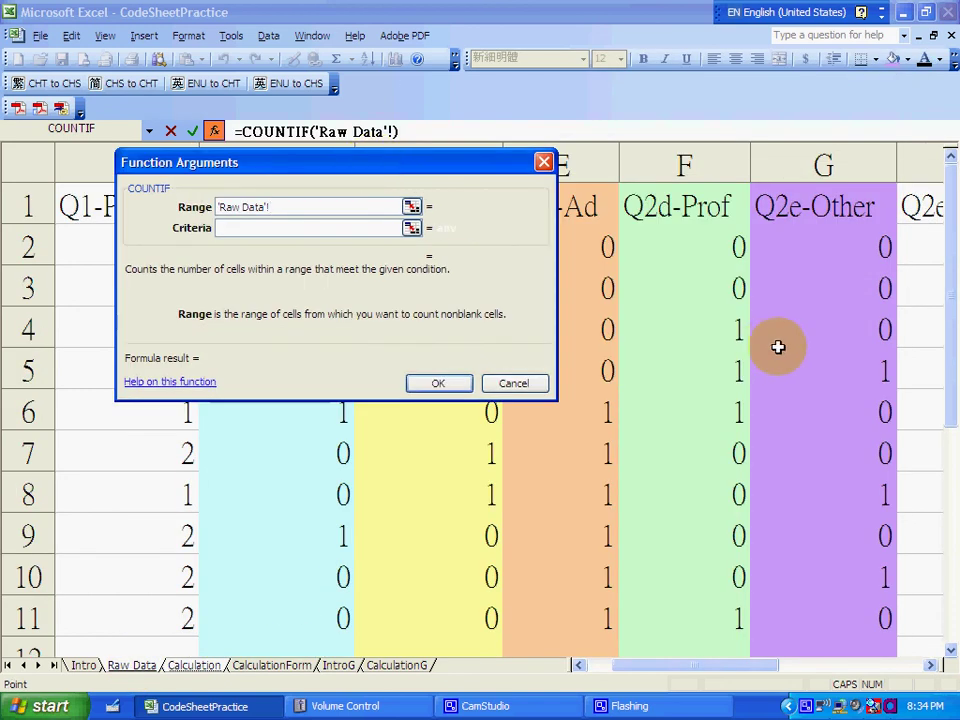
left_click_drag(782, 241, 805, 603)
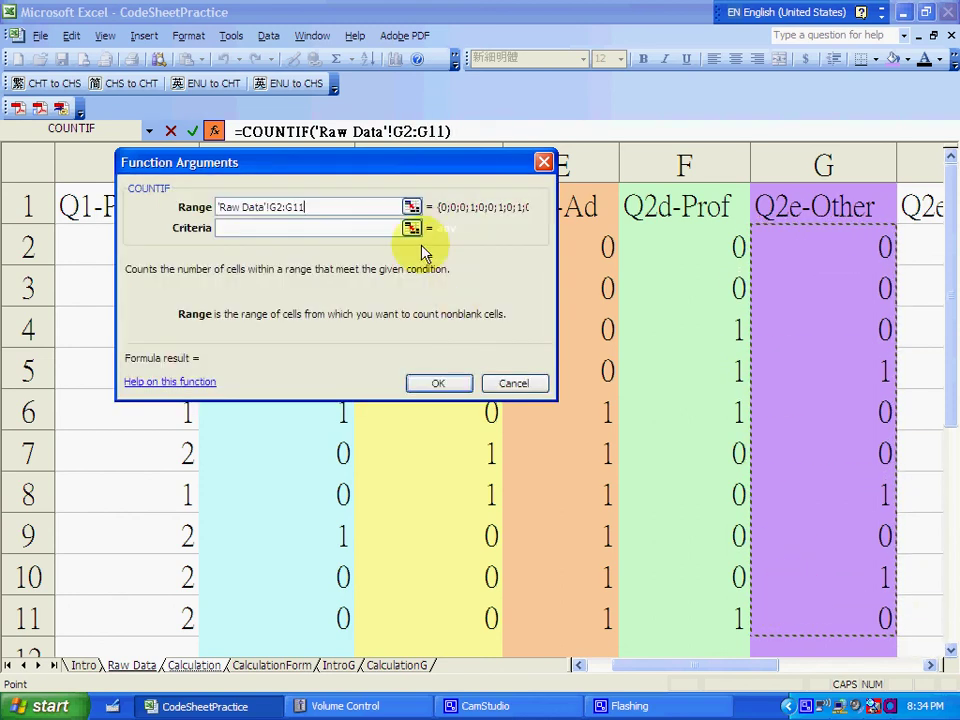
left_click(350, 226)
type("1")
left_click(439, 384)
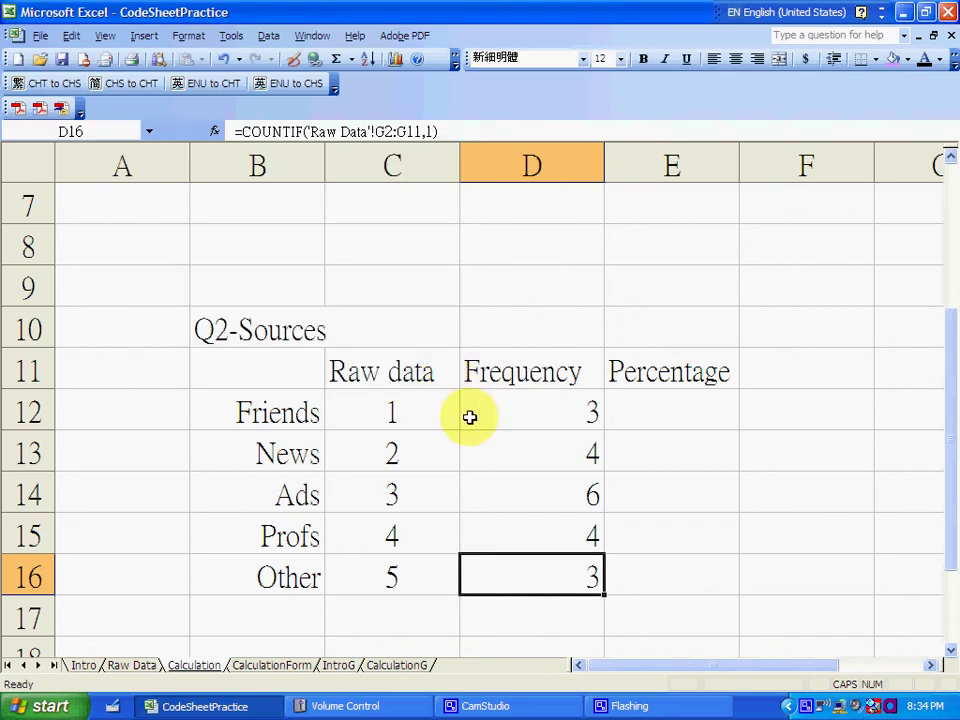
Total the Q2-Sources frequencies in cell D17 with a SUM of D12:D16.
left_click(546, 611)
left_click(338, 61)
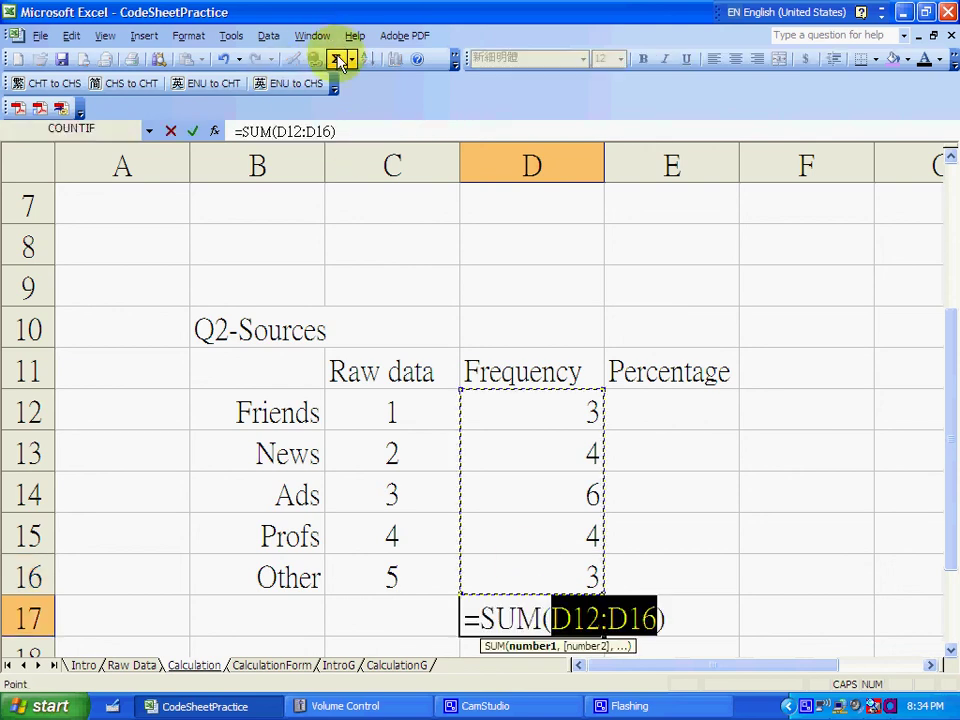
key("Return")
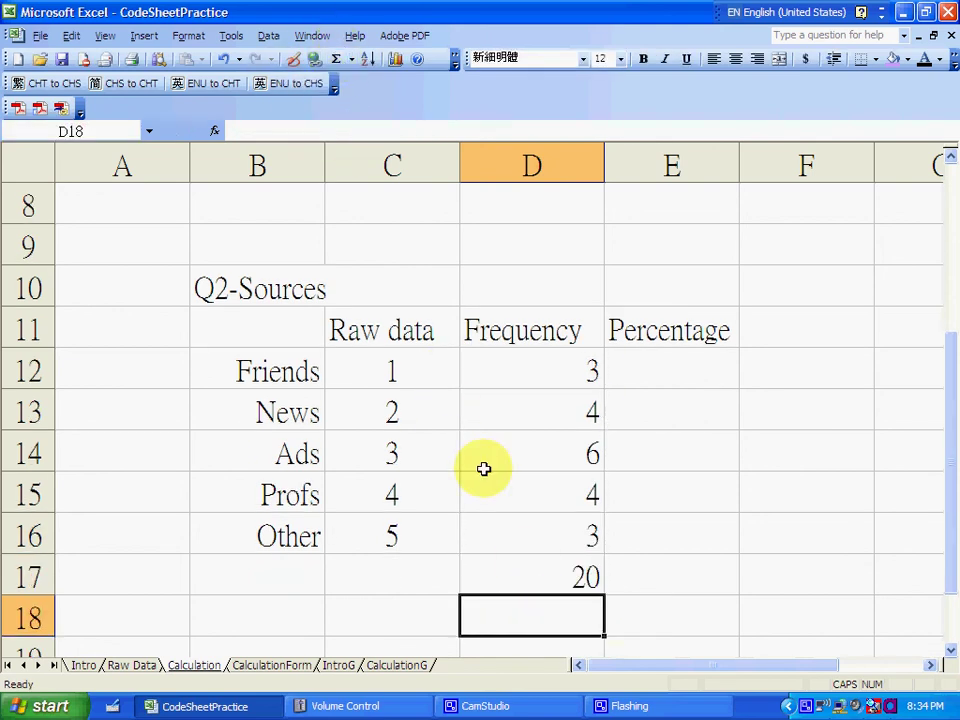